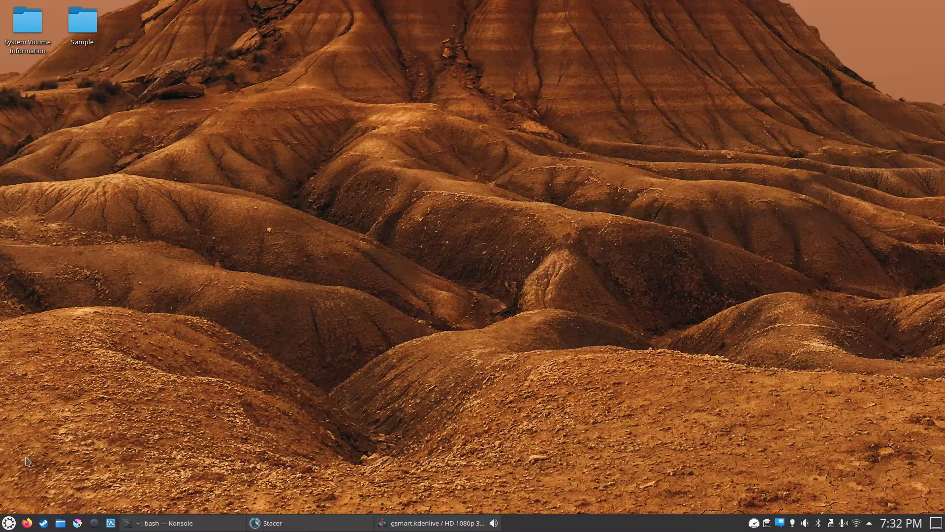
- Search Discover for 'gsmart', confirm GSmartControl is already installed, and close the store
{"action": "left_click", "coordinate": [8, 524]}
{"action": "left_click", "coordinate": [84, 295]}
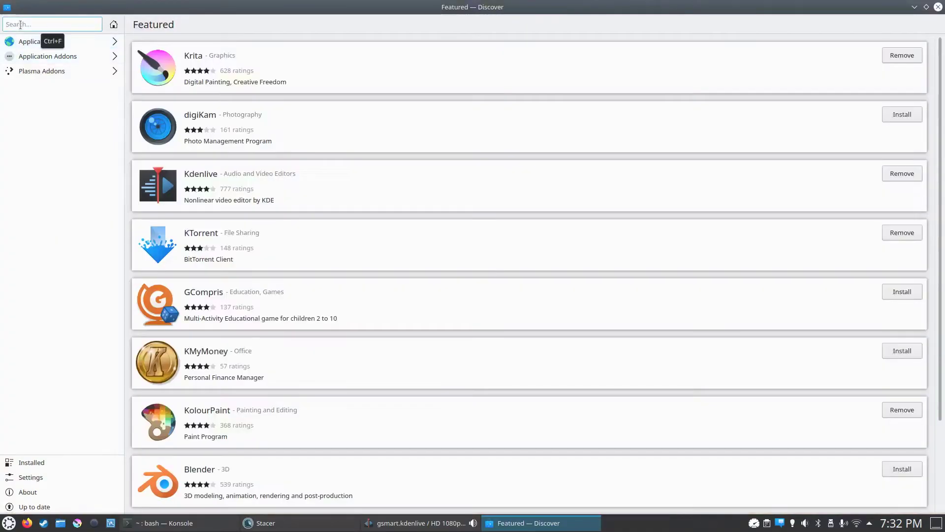
{"action": "type", "text": "gsmart"}
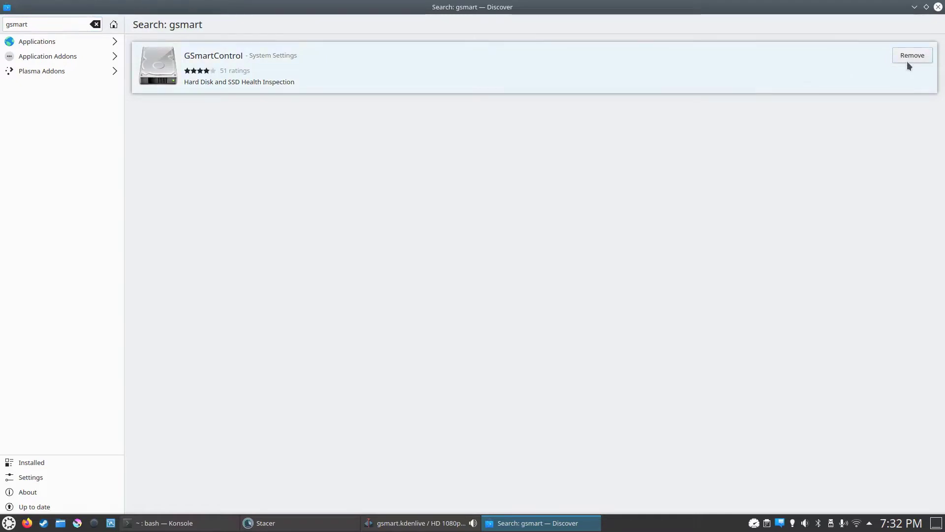
{"action": "left_click", "coordinate": [939, 7]}
- Launch GSmartControl from a 'gsmar' launcher search and authenticate with the administrator password
{"action": "left_click", "coordinate": [10, 522]}
{"action": "type", "text": "gsmar"}
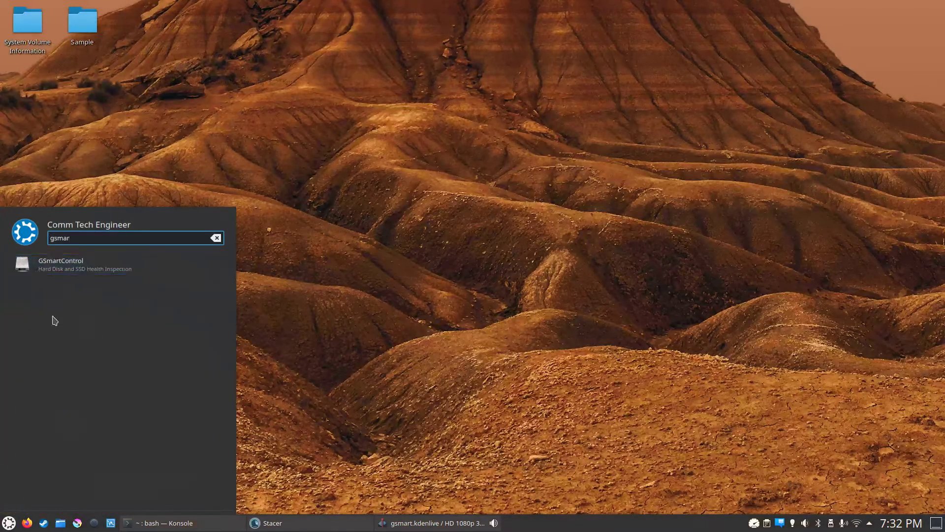
{"action": "left_click", "coordinate": [63, 269]}
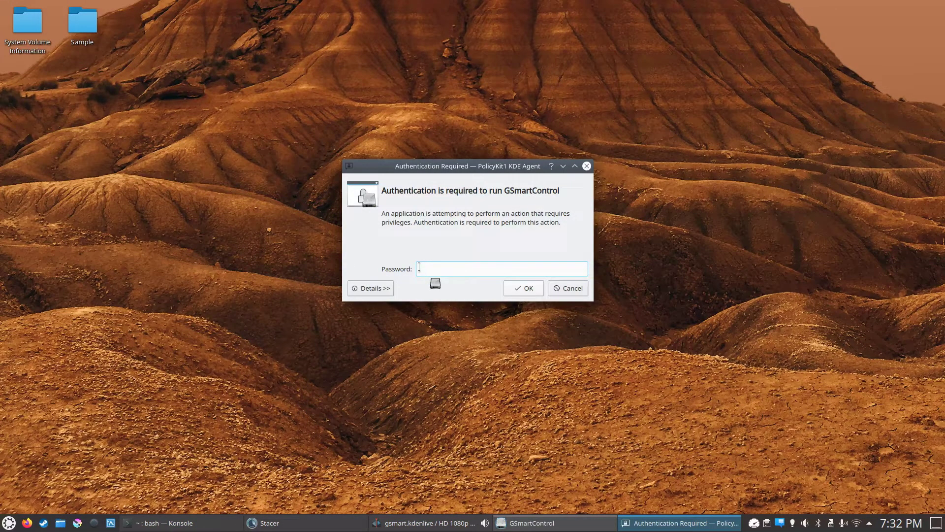
{"action": "type", "text": "********"}
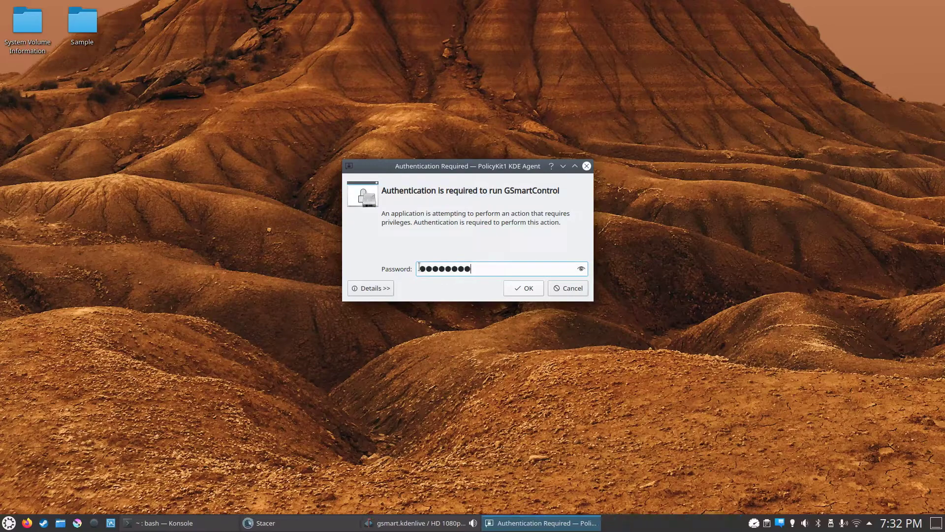
{"action": "type", "text": "*******"}
{"action": "key", "text": "Return"}
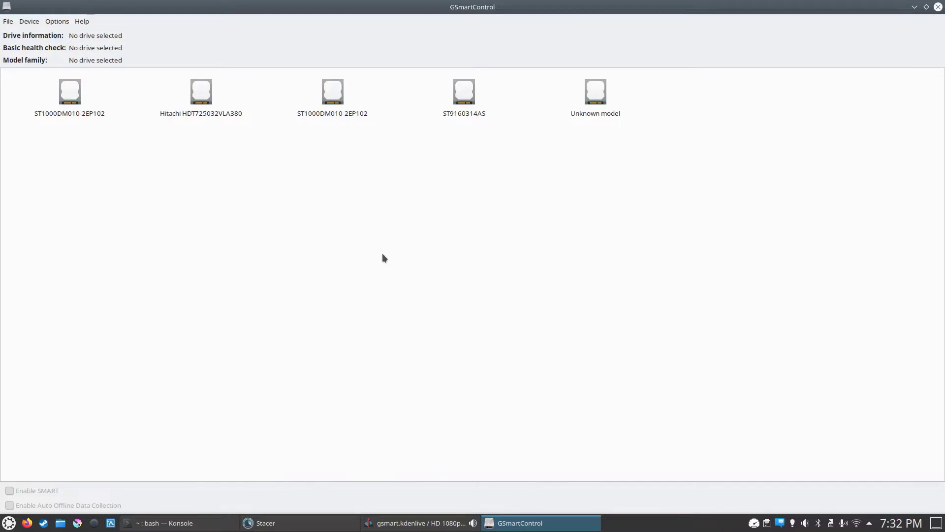
- Open the Unknown model /dev/sde drive and dismiss its 'No additional information' message
{"action": "left_click", "coordinate": [616, 106]}
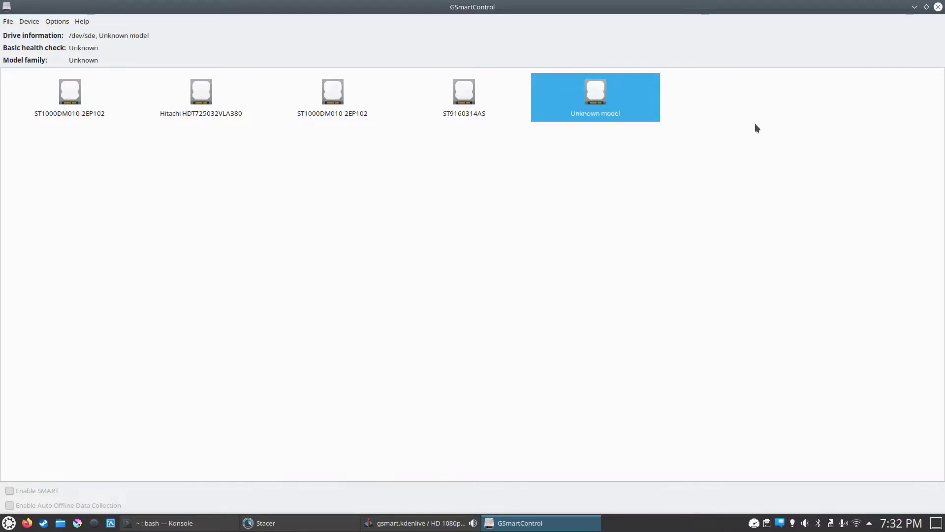
{"action": "double_click", "coordinate": [592, 96]}
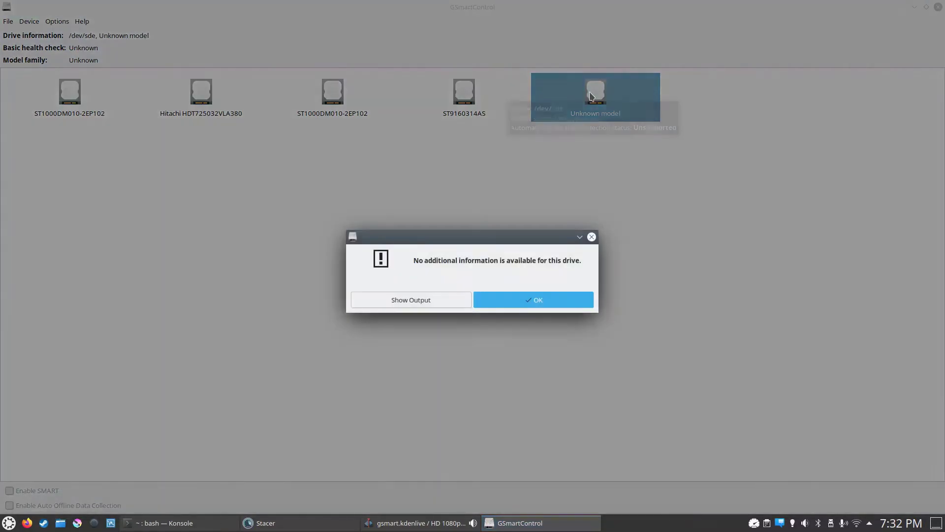
{"action": "left_click", "coordinate": [531, 308]}
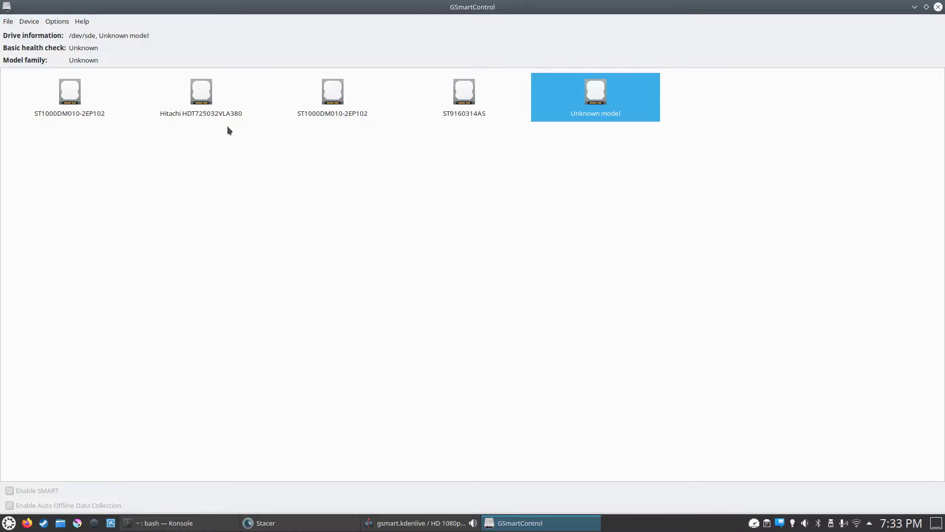
- Compare summaries of /dev/sda, /dev/sdc, Hitachi /dev/sdb and ST9160314AS /dev/sdd, each showing PASSED health
{"action": "left_click", "coordinate": [465, 101]}
{"action": "left_click", "coordinate": [345, 105]}
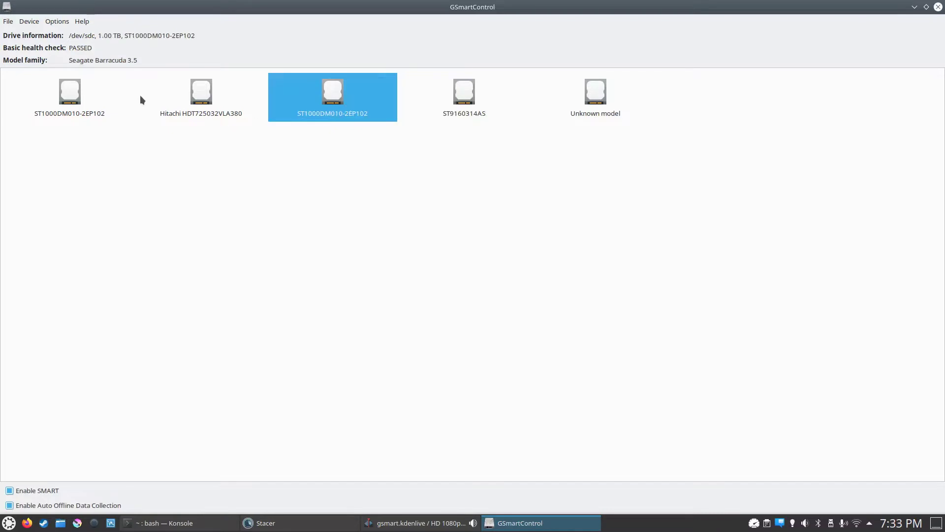
{"action": "left_click", "coordinate": [77, 104]}
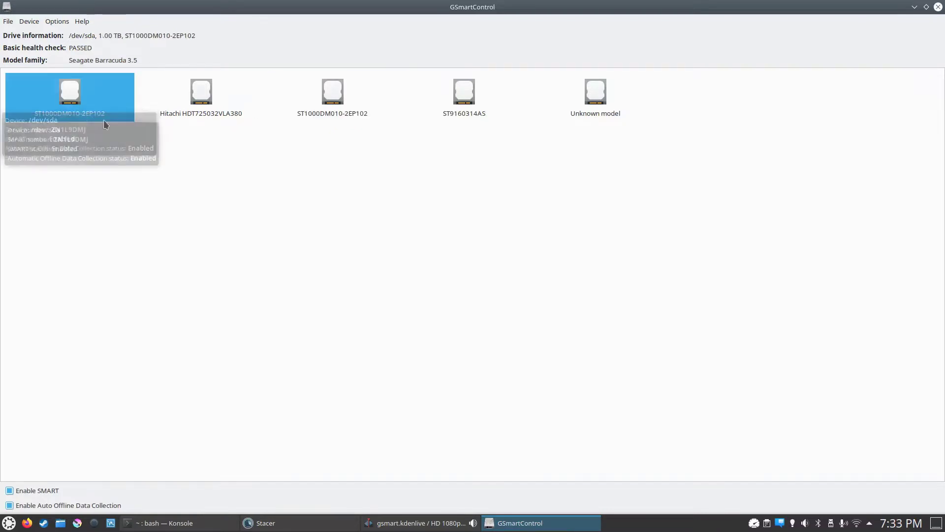
{"action": "left_click", "coordinate": [329, 98]}
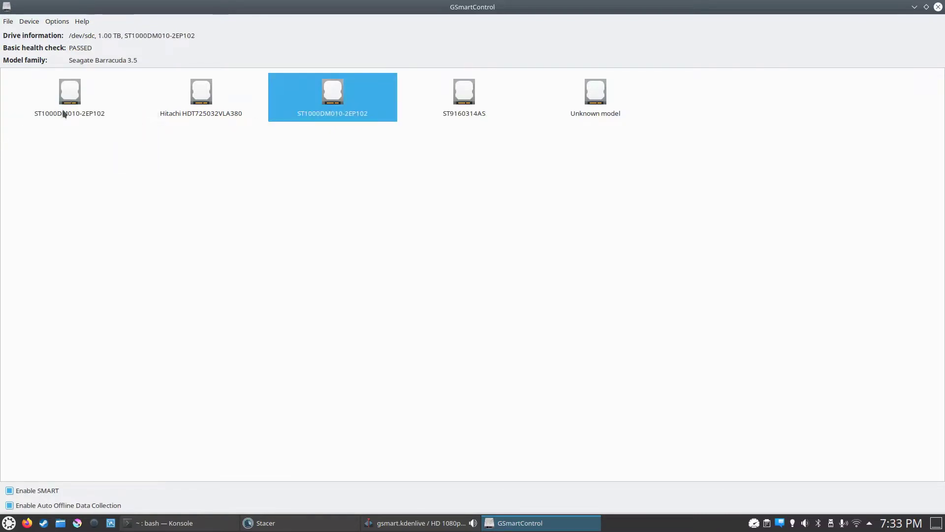
{"action": "left_click", "coordinate": [57, 117]}
{"action": "left_click", "coordinate": [332, 105]}
{"action": "left_click", "coordinate": [83, 105]}
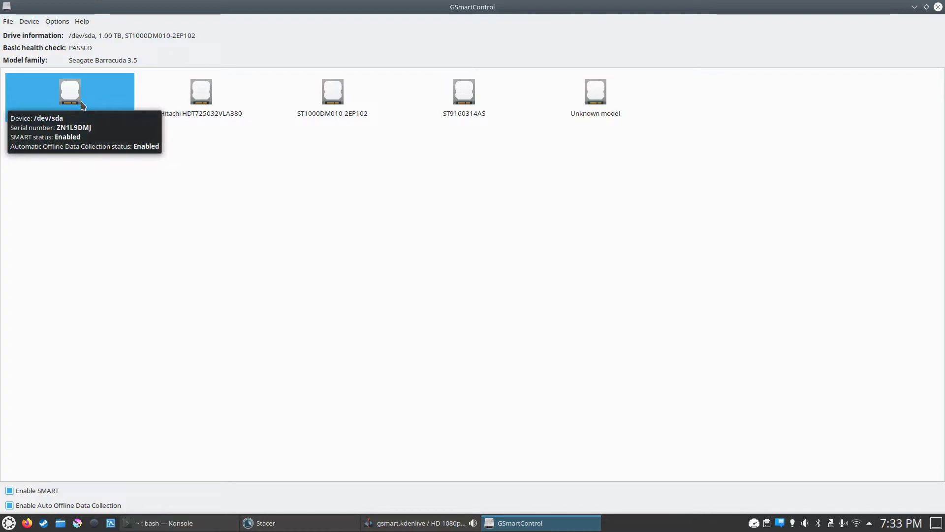
{"action": "left_click", "coordinate": [205, 117]}
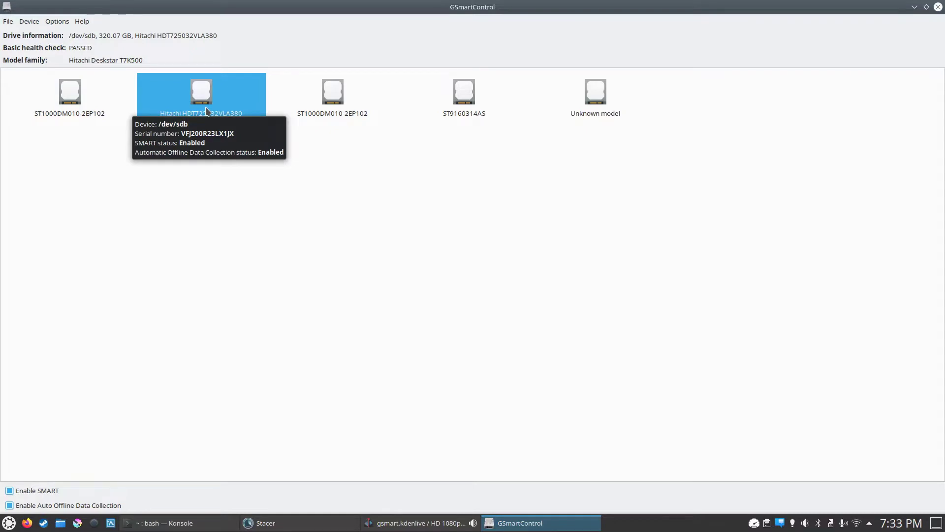
{"action": "left_click", "coordinate": [456, 99]}
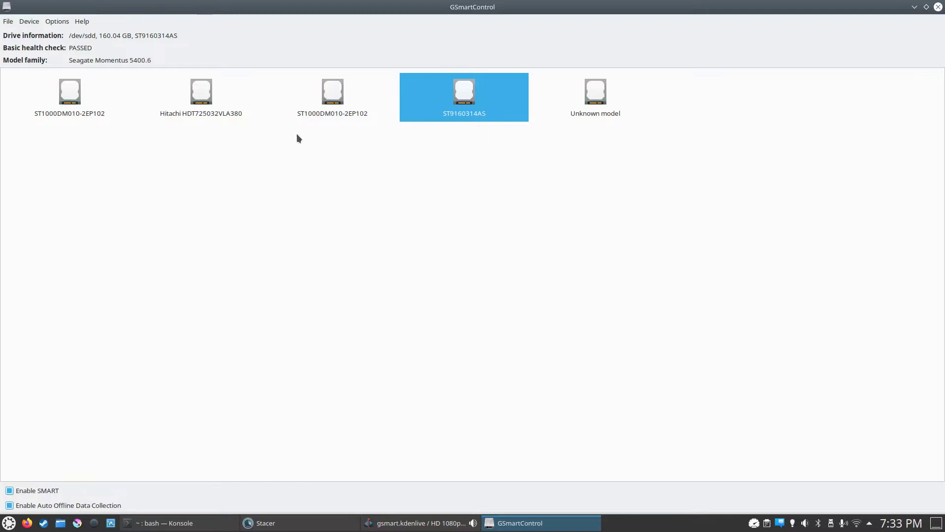
- Show /dev/sdc's SMART attributes, including 0 reallocated sectors and 1,149 power-on hours
{"action": "double_click", "coordinate": [334, 107]}
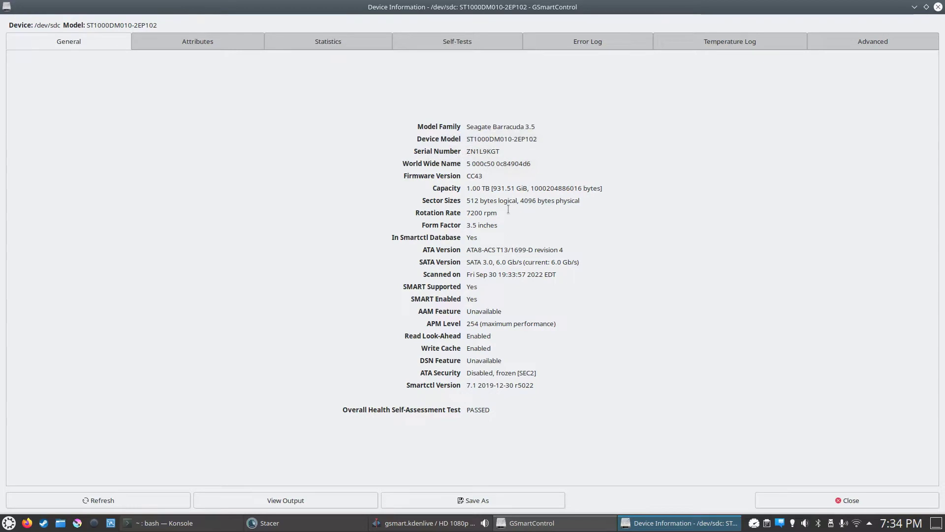
{"action": "left_click", "coordinate": [194, 41]}
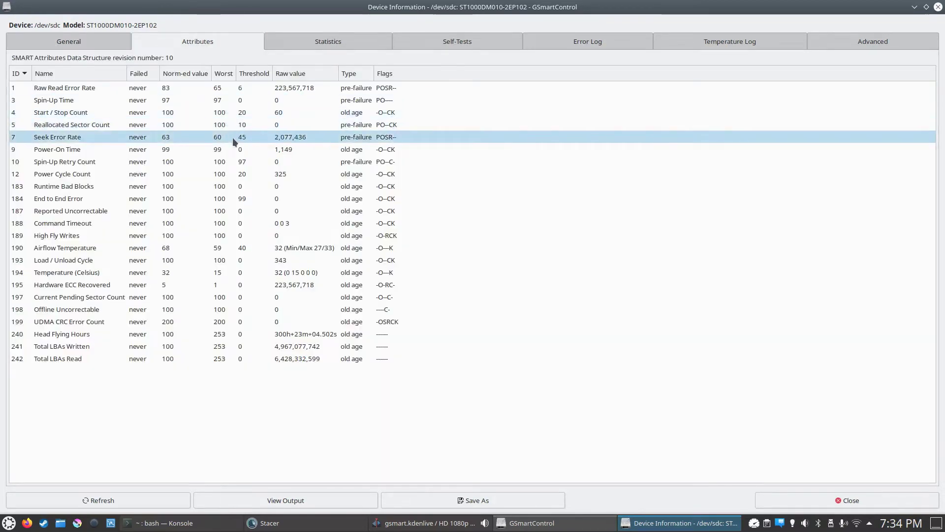
{"action": "mouse_move", "coordinate": [233, 137]}
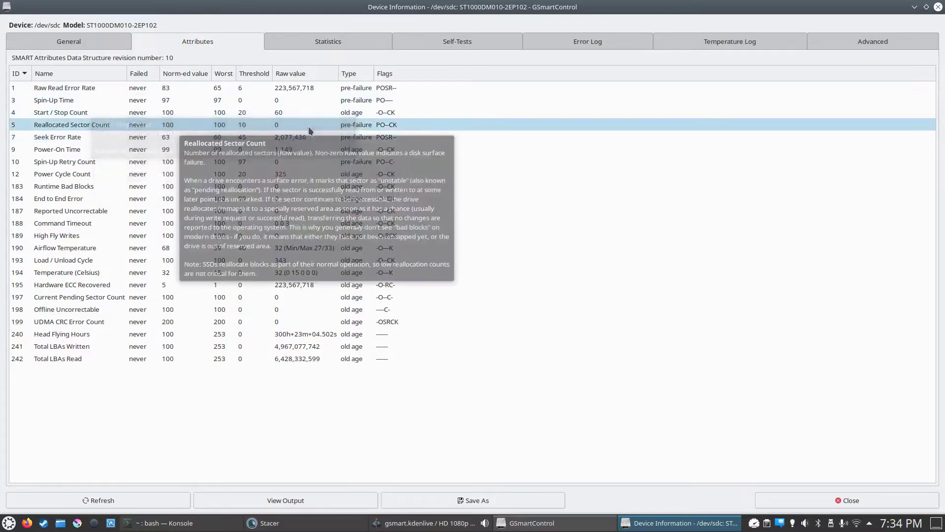
{"action": "mouse_move", "coordinate": [306, 166]}
{"action": "mouse_move", "coordinate": [297, 136]}
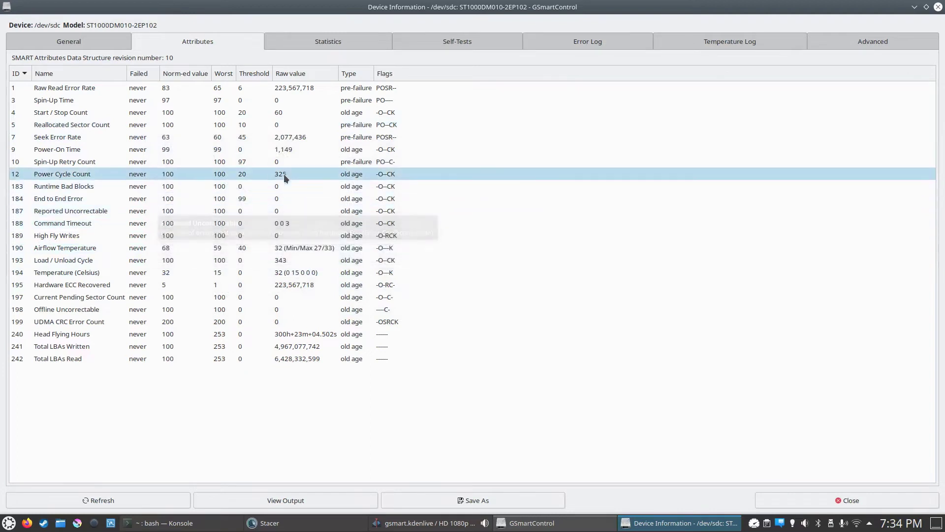
{"action": "mouse_move", "coordinate": [284, 155]}
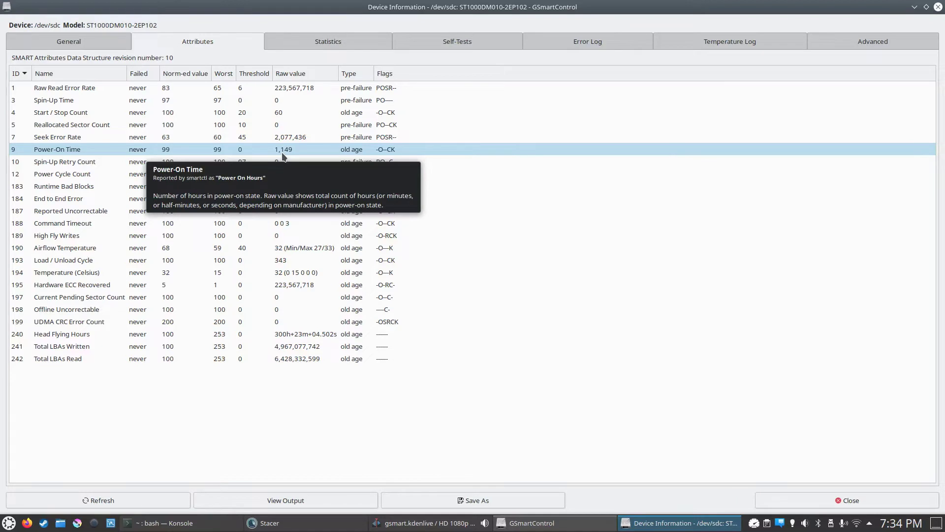
- Scroll the /dev/sdc smartctl output down to its vendor attribute table and self-test log
{"action": "left_click", "coordinate": [325, 43]}
{"action": "left_click", "coordinate": [480, 43]}
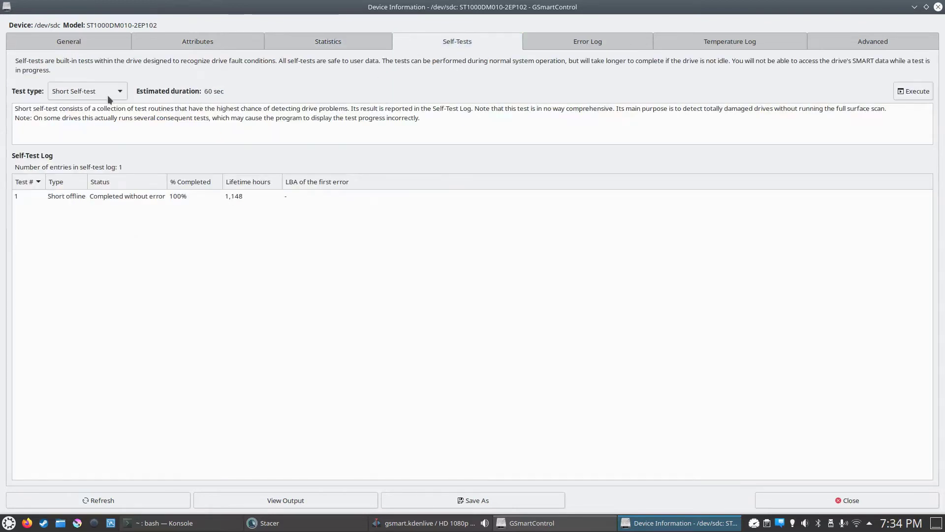
{"action": "left_click", "coordinate": [305, 499]}
{"action": "scroll", "coordinate": [224, 197], "scroll_direction": "down", "scroll_amount": 8}
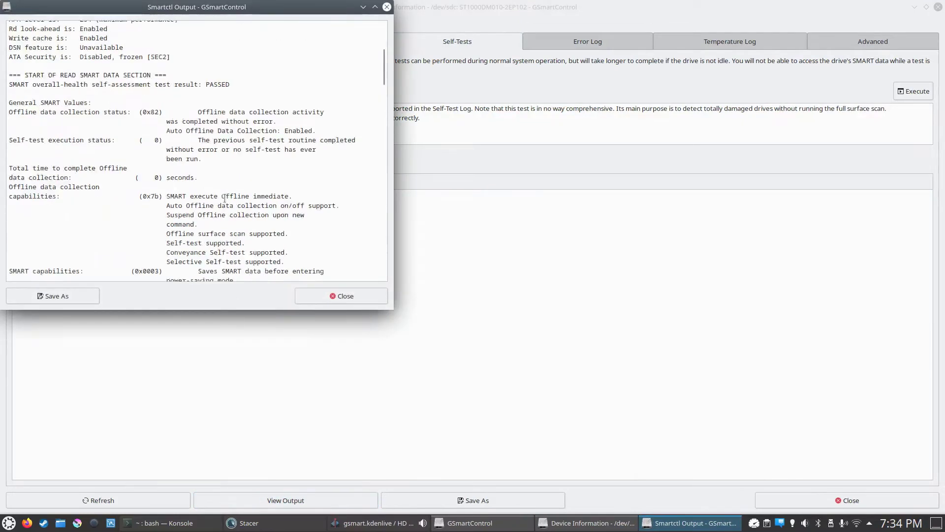
{"action": "left_click_drag", "start_coordinate": [243, 7], "coordinate": [390, 53]}
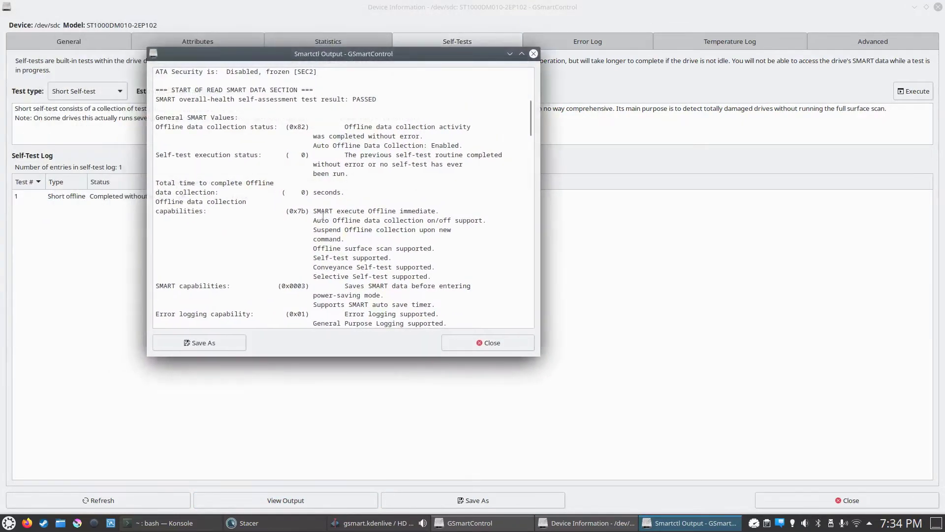
{"action": "scroll", "coordinate": [323, 217], "scroll_direction": "down", "scroll_amount": 11}
{"action": "scroll", "coordinate": [323, 216], "scroll_direction": "down", "scroll_amount": 8}
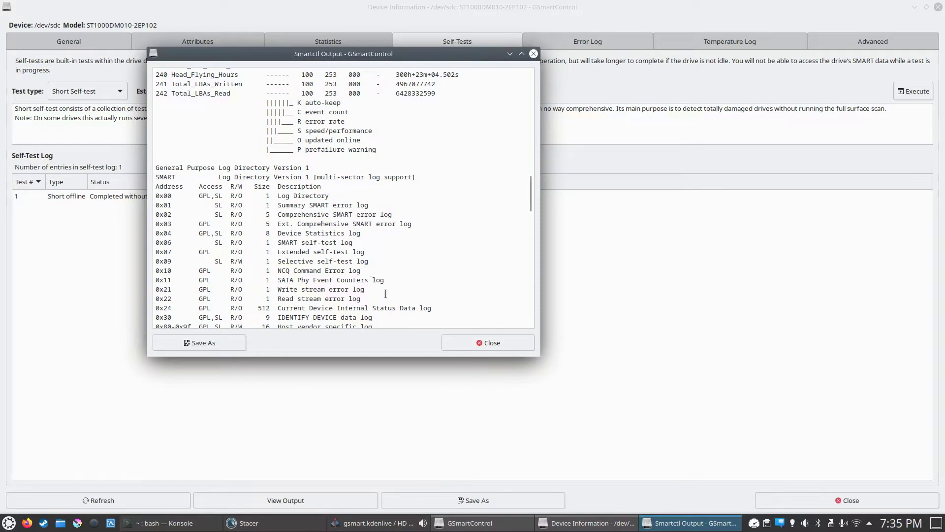
{"action": "scroll", "coordinate": [329, 282], "scroll_direction": "down", "scroll_amount": 3}
{"action": "scroll", "coordinate": [331, 280], "scroll_direction": "up", "scroll_amount": 13}
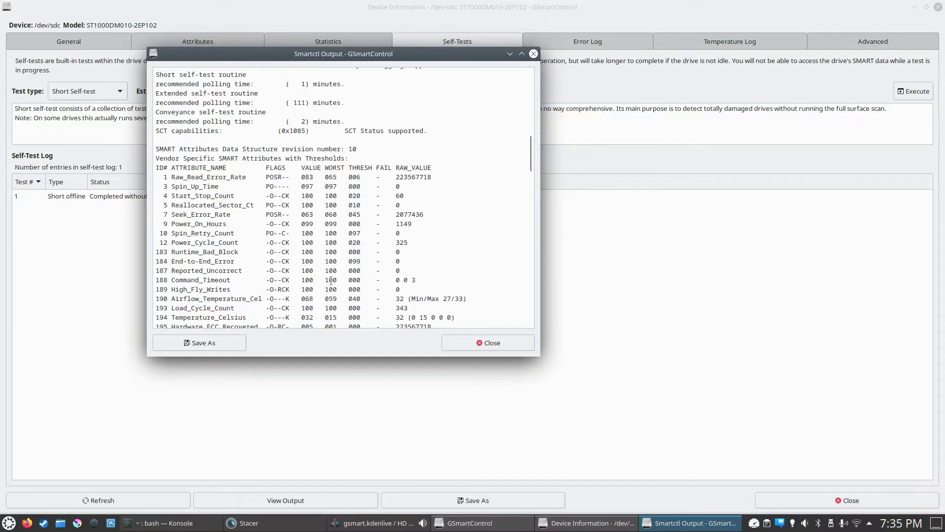
{"action": "scroll", "coordinate": [449, 300], "scroll_direction": "down", "scroll_amount": 3}
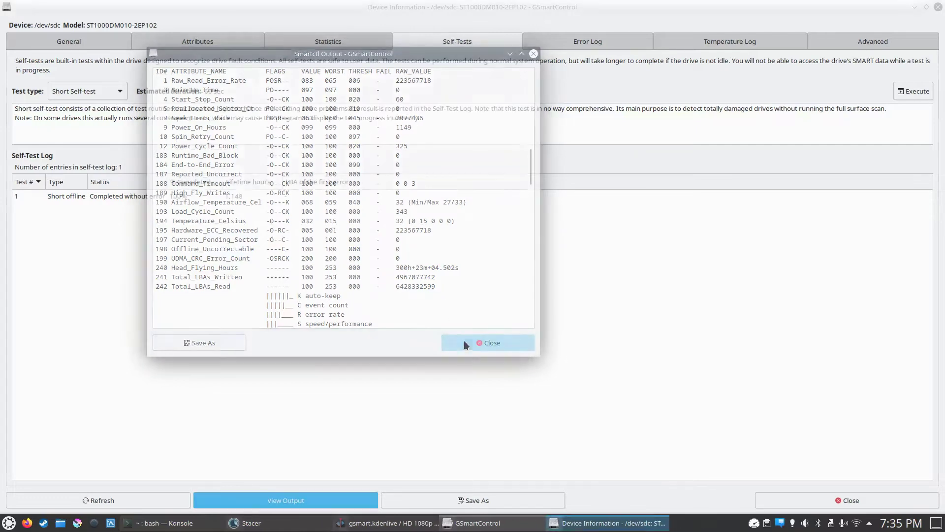
- Close the smartctl output and choose Extended Self-test (1 h 51 min) for /dev/sdc
{"action": "left_click", "coordinate": [464, 341]}
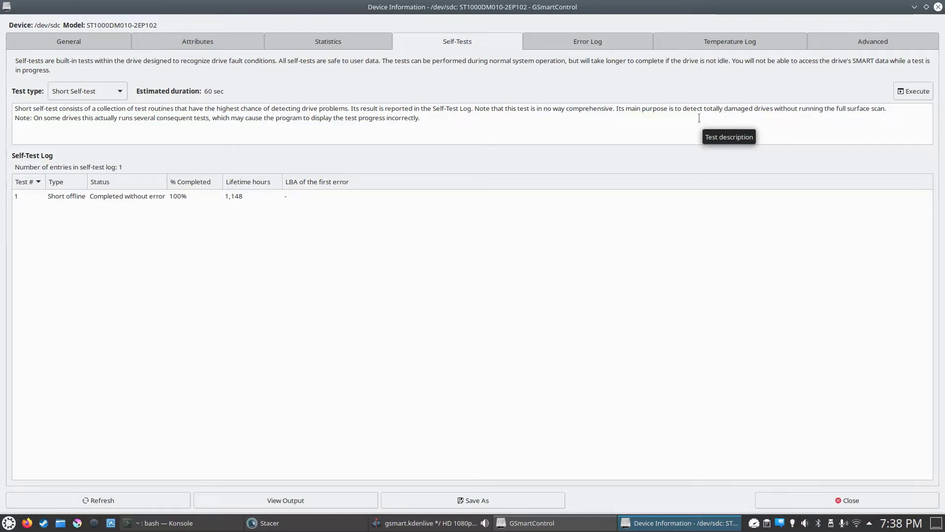
{"action": "left_click", "coordinate": [106, 90]}
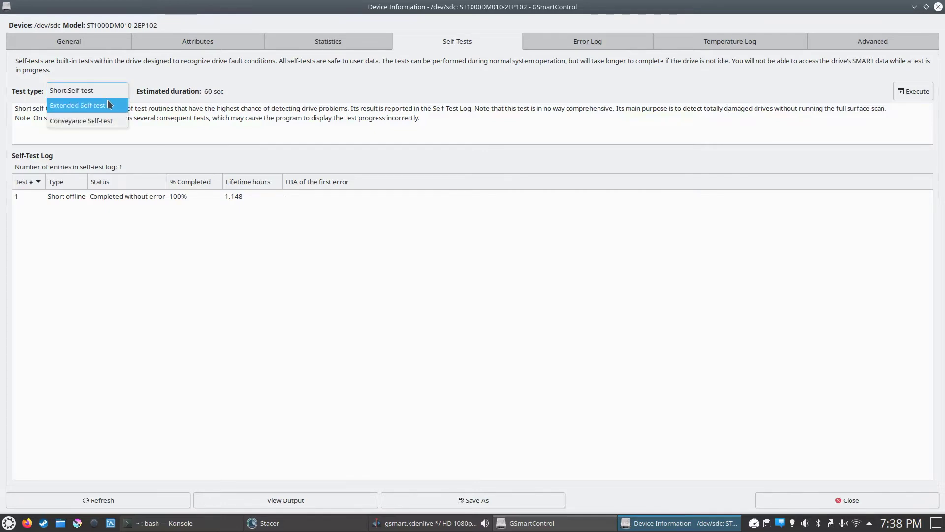
{"action": "left_click", "coordinate": [109, 105]}
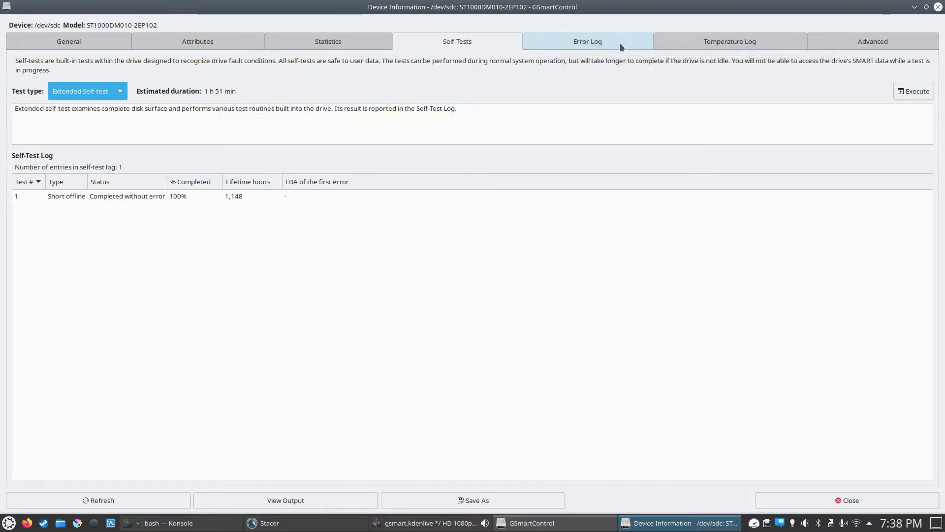
- Open the Hitachi /dev/sdb attributes, showing 12,163 power-on hours and 0 reallocated sectors
{"action": "left_click", "coordinate": [938, 6]}
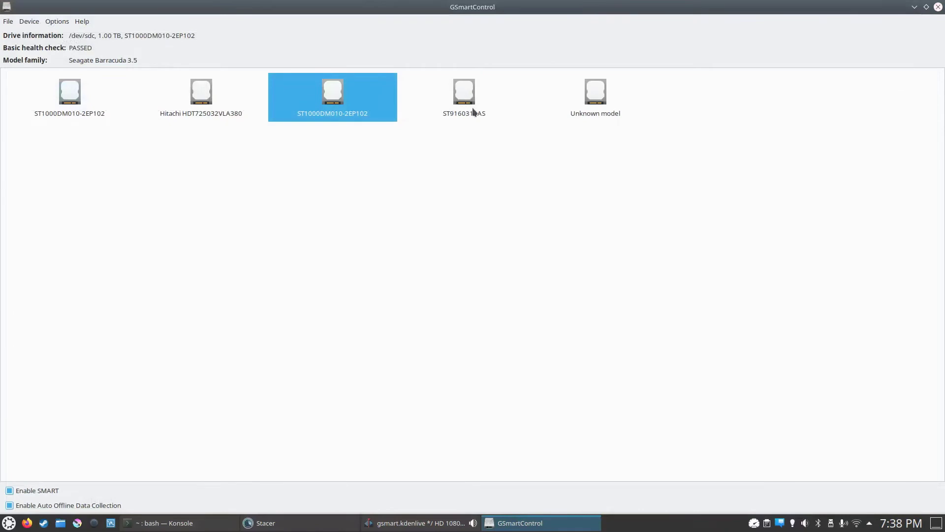
{"action": "double_click", "coordinate": [206, 100]}
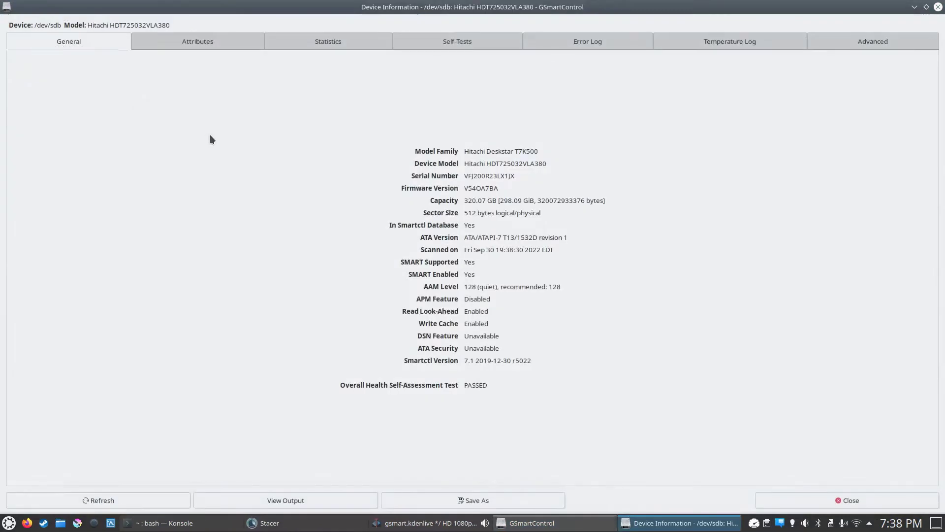
{"action": "left_click", "coordinate": [179, 40]}
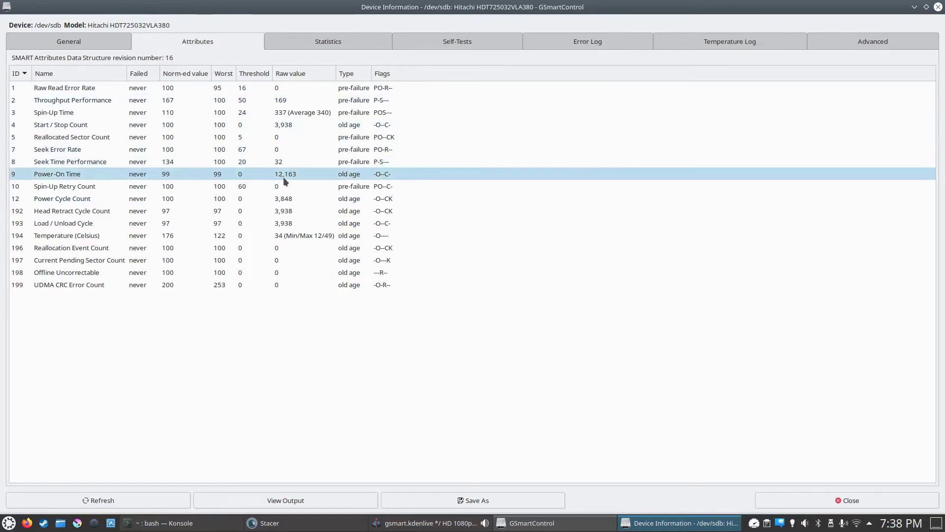
{"action": "mouse_move", "coordinate": [283, 180]}
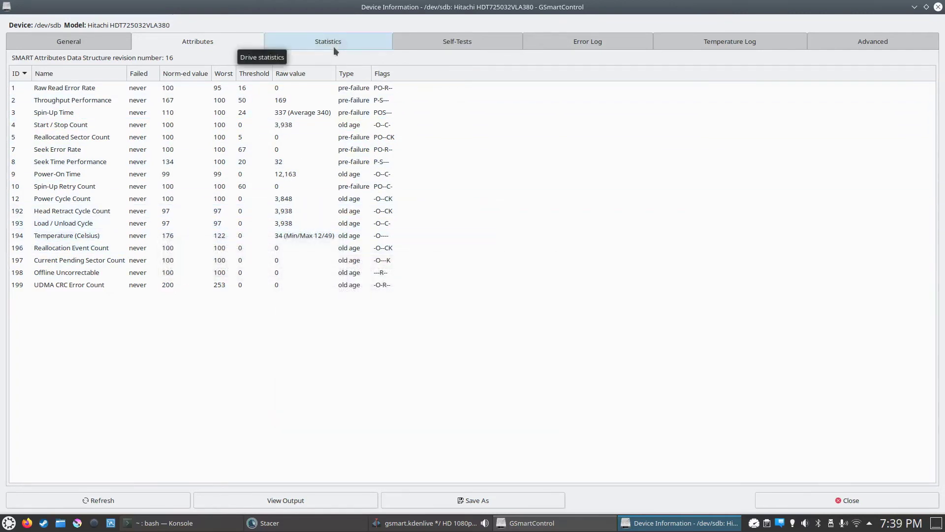
- Review /dev/sdb's self-test log and smartctl output, then select the 94-minute Extended Self-test
{"action": "left_click", "coordinate": [333, 47]}
{"action": "left_click", "coordinate": [469, 42]}
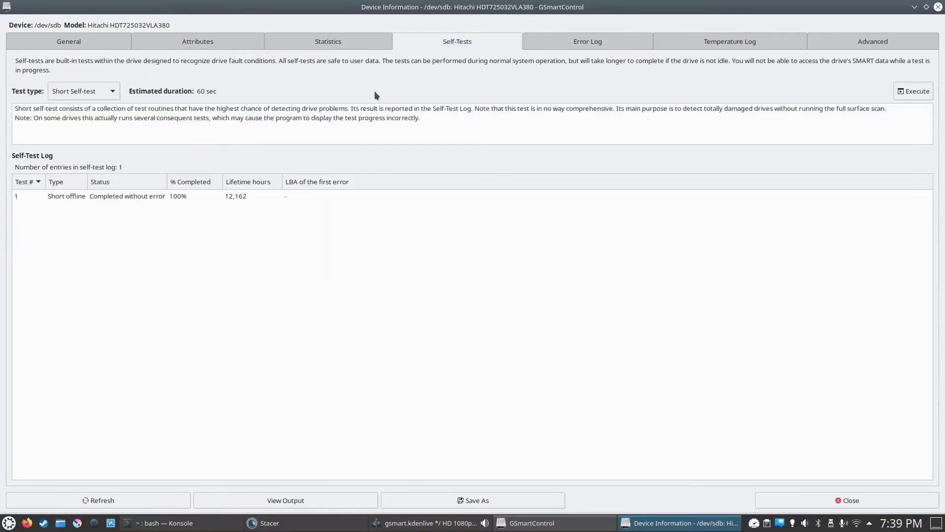
{"action": "left_click", "coordinate": [269, 507]}
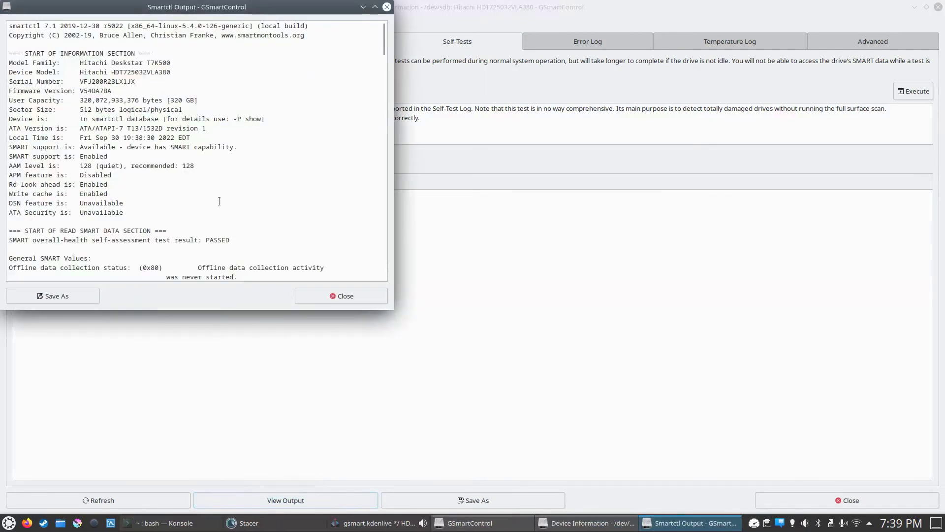
{"action": "scroll", "coordinate": [220, 197], "scroll_direction": "down", "scroll_amount": 6}
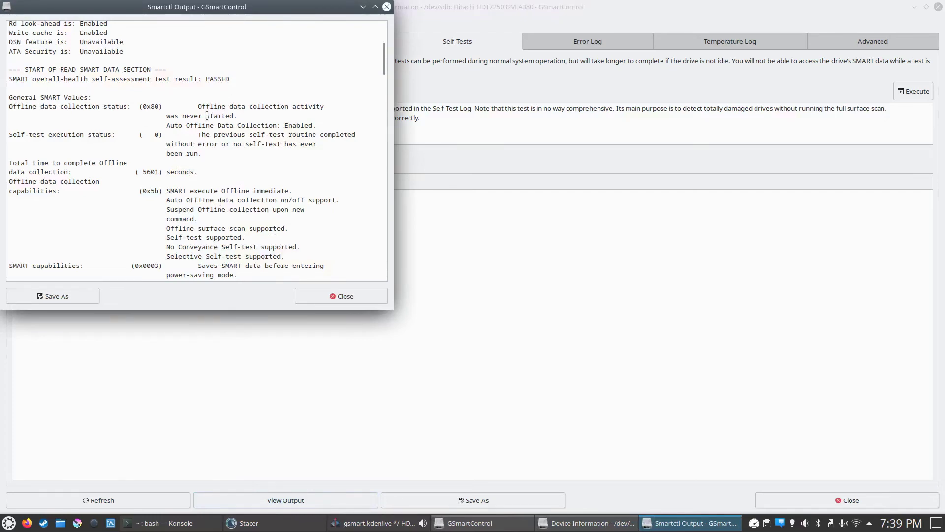
{"action": "scroll", "coordinate": [207, 115], "scroll_direction": "down", "scroll_amount": 6}
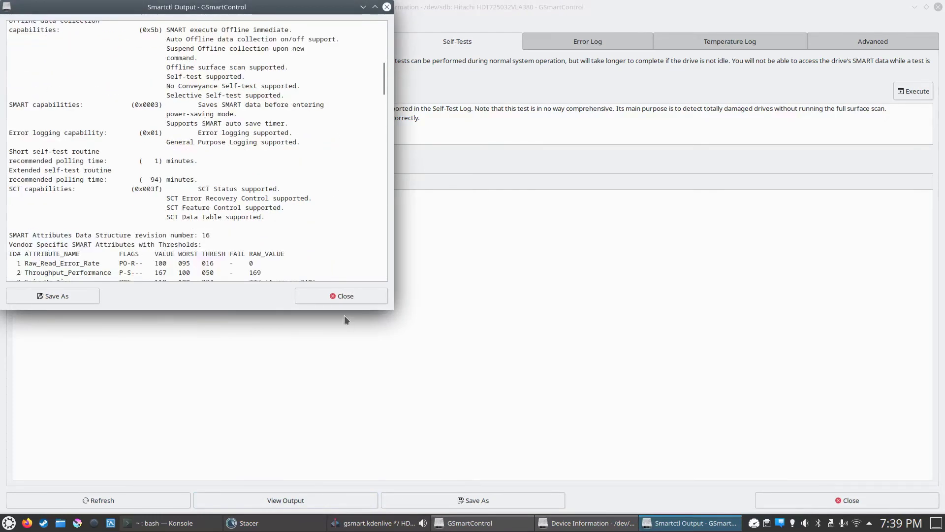
{"action": "left_click", "coordinate": [341, 297]}
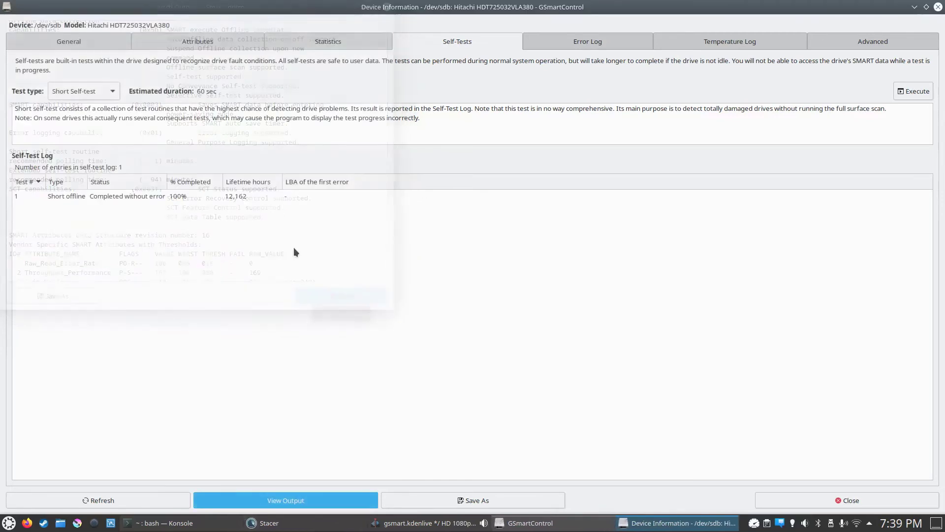
{"action": "left_click", "coordinate": [67, 91]}
{"action": "left_click", "coordinate": [70, 101]}
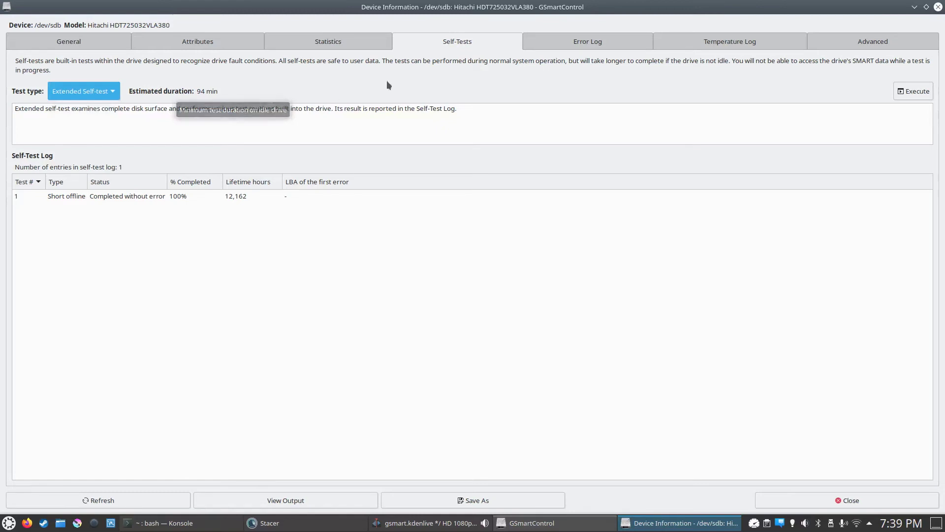
- Open ST9160314AS /dev/sdd attributes, showing 793 power-on hours and 0 reallocated sectors
{"action": "left_click", "coordinate": [938, 7]}
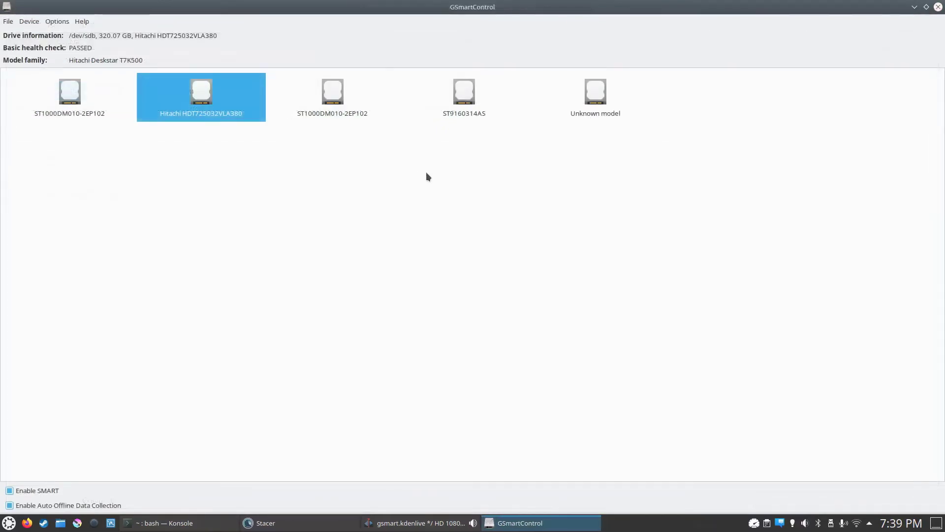
{"action": "double_click", "coordinate": [463, 98]}
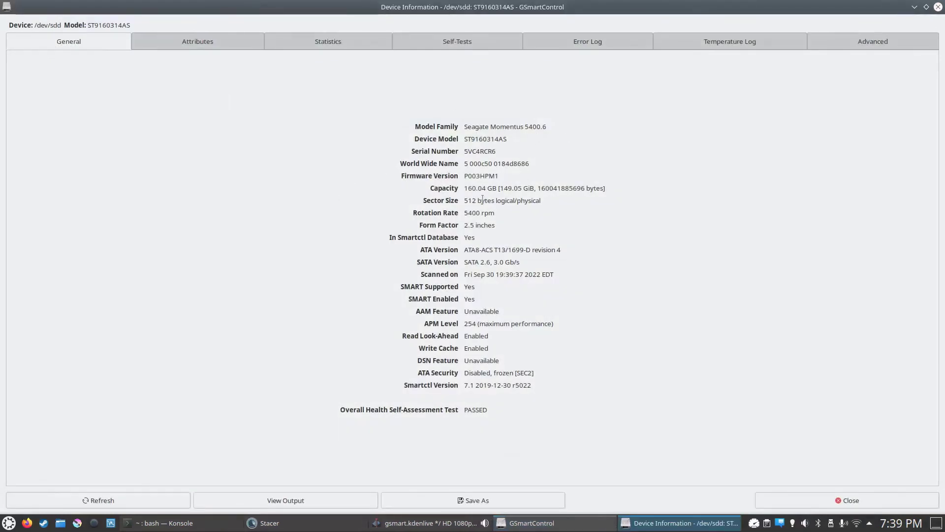
{"action": "left_click", "coordinate": [202, 44]}
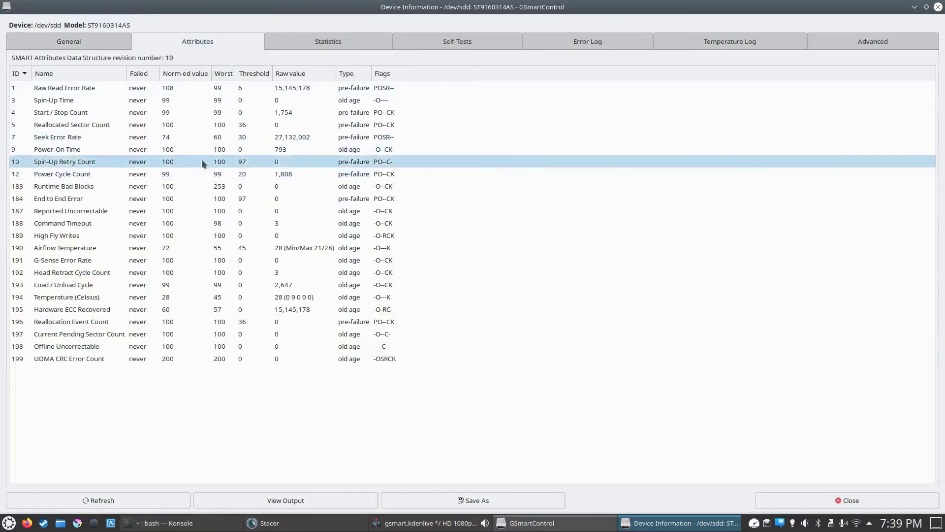
{"action": "mouse_move", "coordinate": [202, 149]}
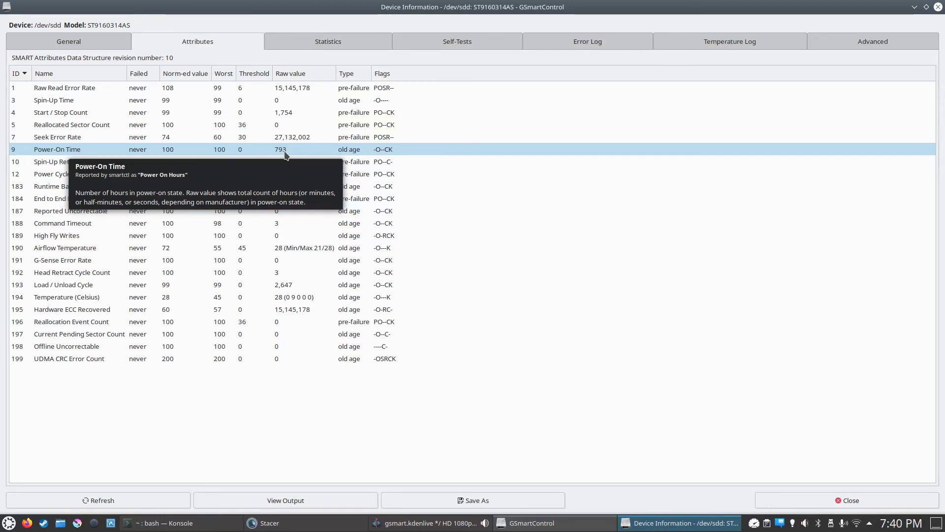
- Check /dev/sdd's log (one error-free short test) and choose Extended Self-test, estimated at 50 min
{"action": "left_click", "coordinate": [475, 41]}
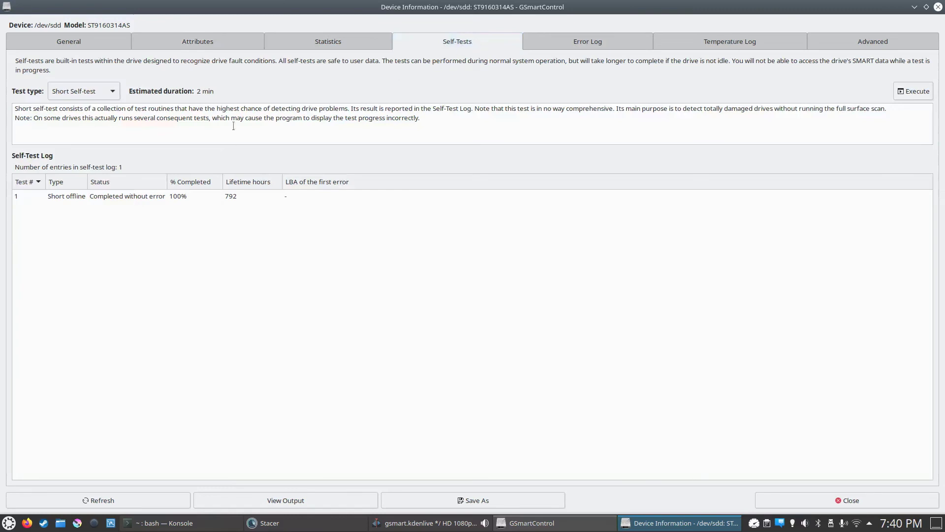
{"action": "left_click", "coordinate": [145, 195]}
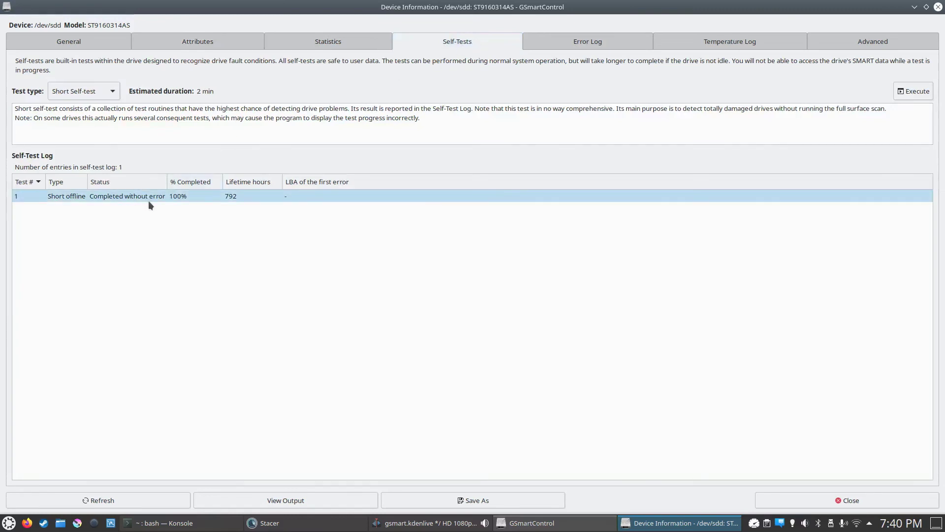
{"action": "left_click", "coordinate": [187, 135]}
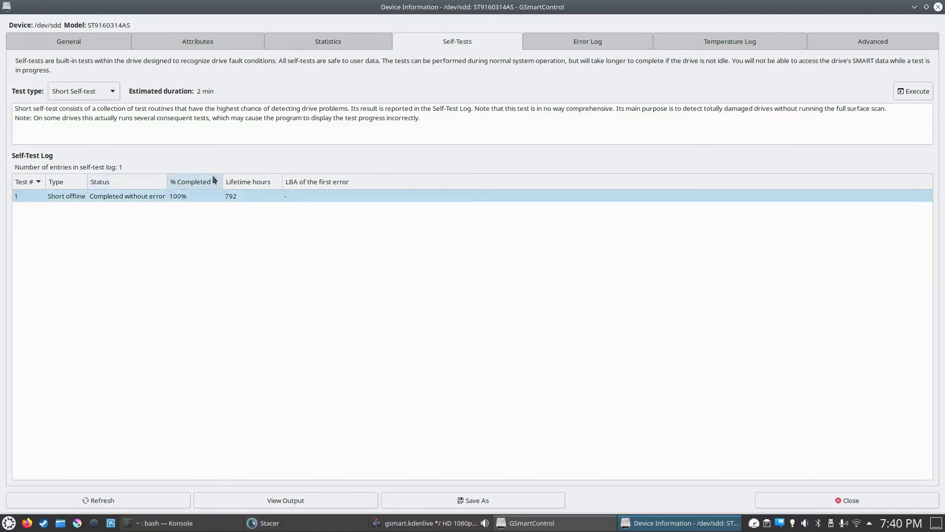
{"action": "left_click", "coordinate": [100, 93]}
{"action": "left_click", "coordinate": [94, 105]}
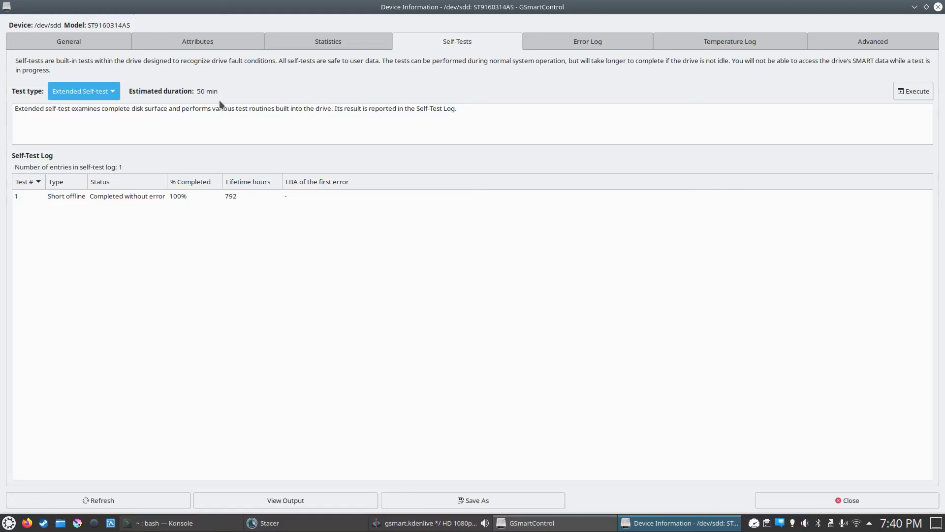
- Step through /dev/sdd's attributes from Start / Stop Count to End to End Error's explanation (raw 0, threshold 97)
{"action": "left_click", "coordinate": [213, 43]}
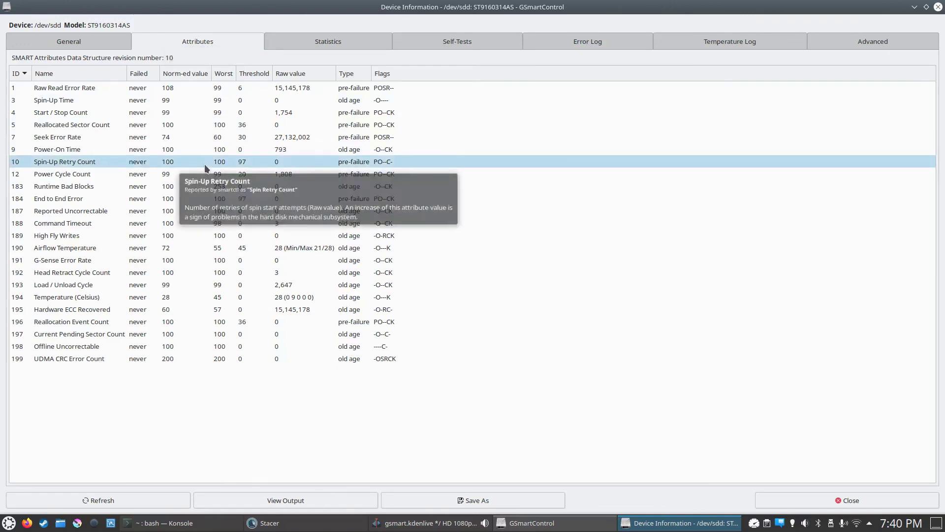
{"action": "mouse_move", "coordinate": [232, 128]}
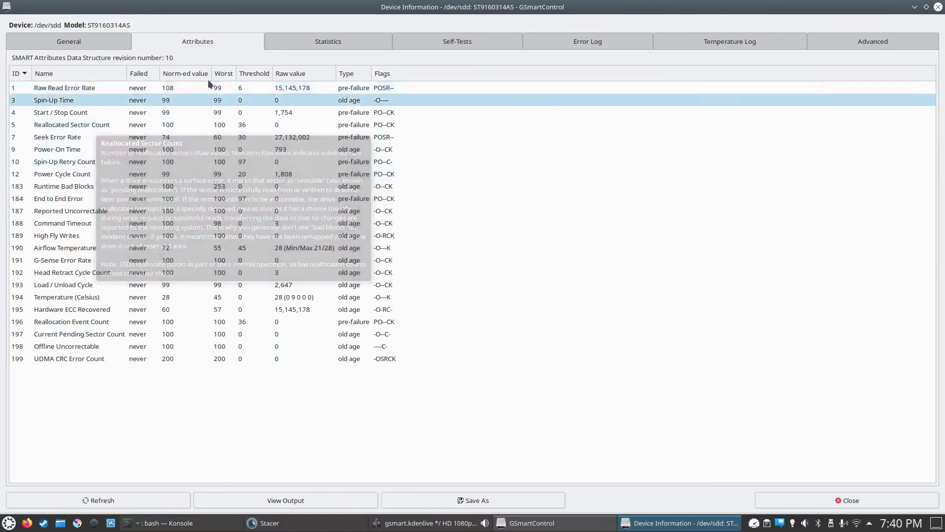
{"action": "left_click", "coordinate": [113, 115]}
{"action": "left_click", "coordinate": [262, 122]}
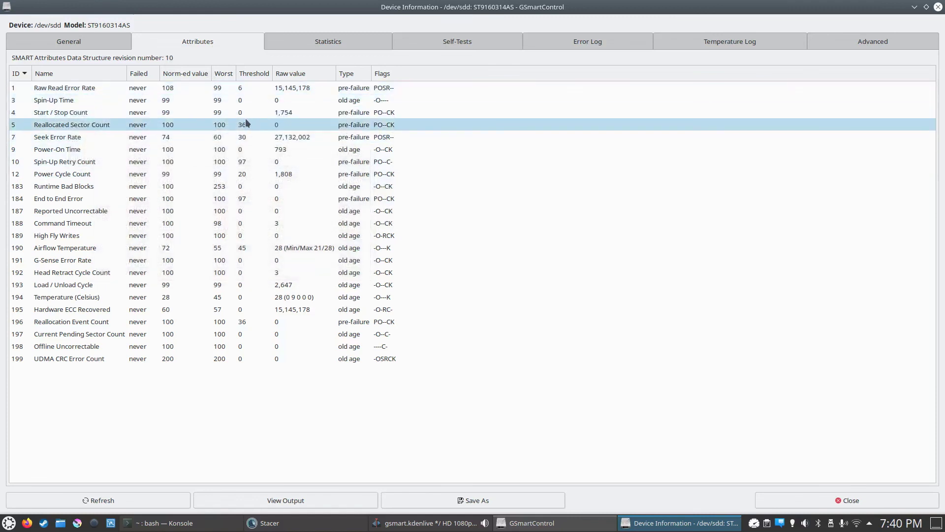
{"action": "left_click_drag", "start_coordinate": [246, 119], "coordinate": [219, 203]}
{"action": "mouse_move", "coordinate": [220, 206]}
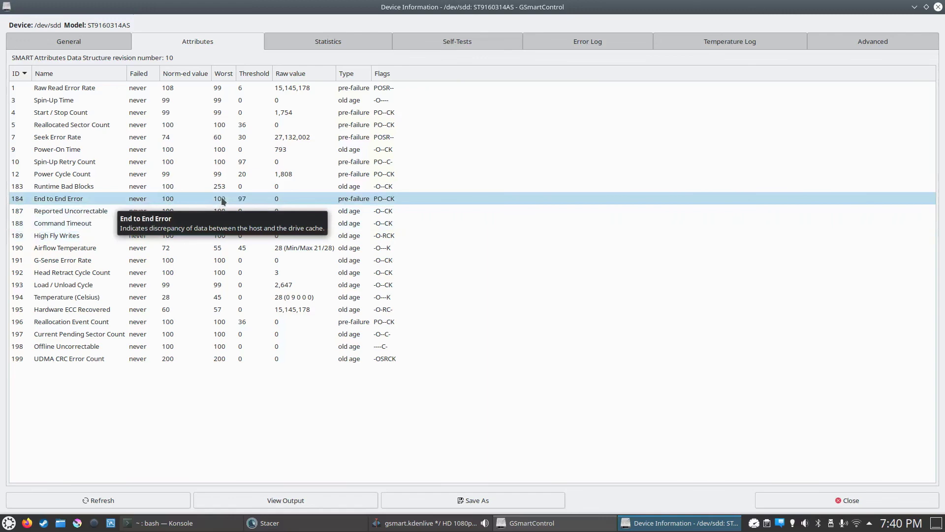